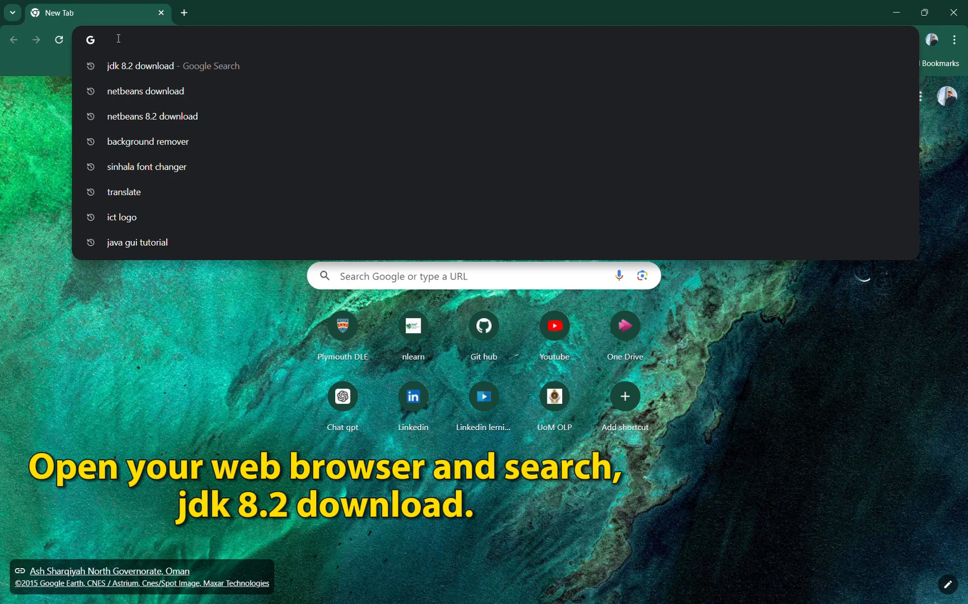
Search the web for "jdk8.2 download"
text(jd)
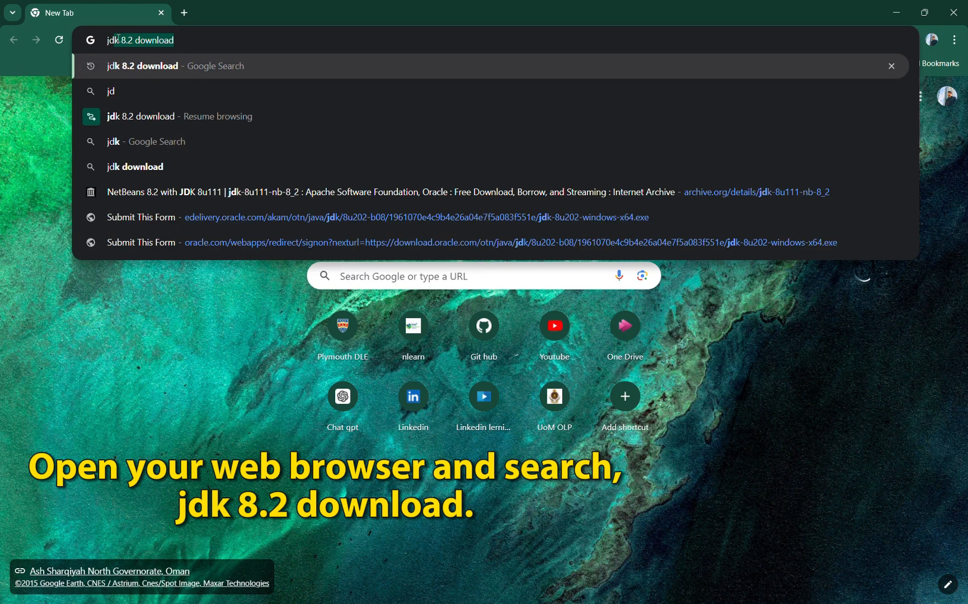
text(k)
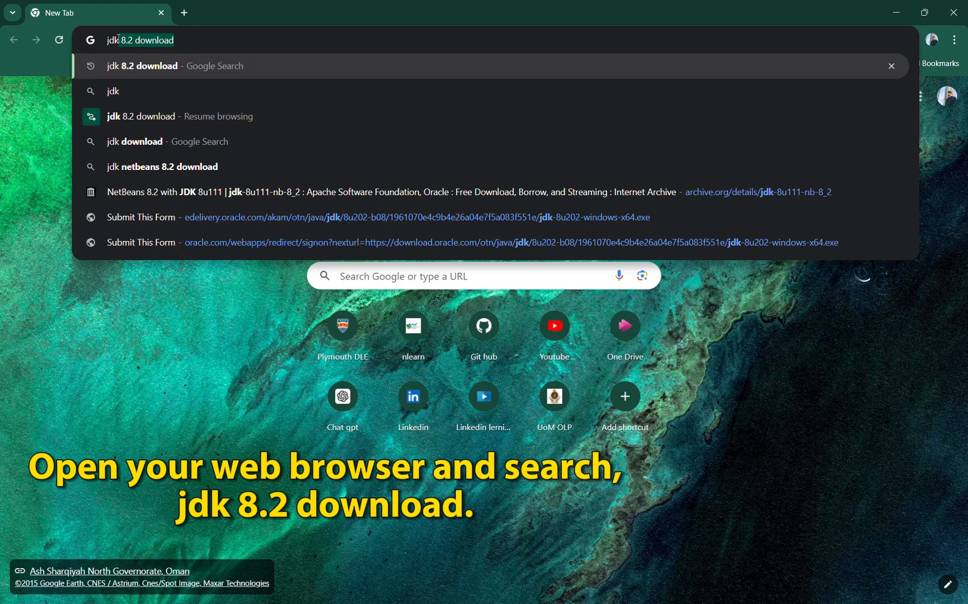
key(BackSpace)
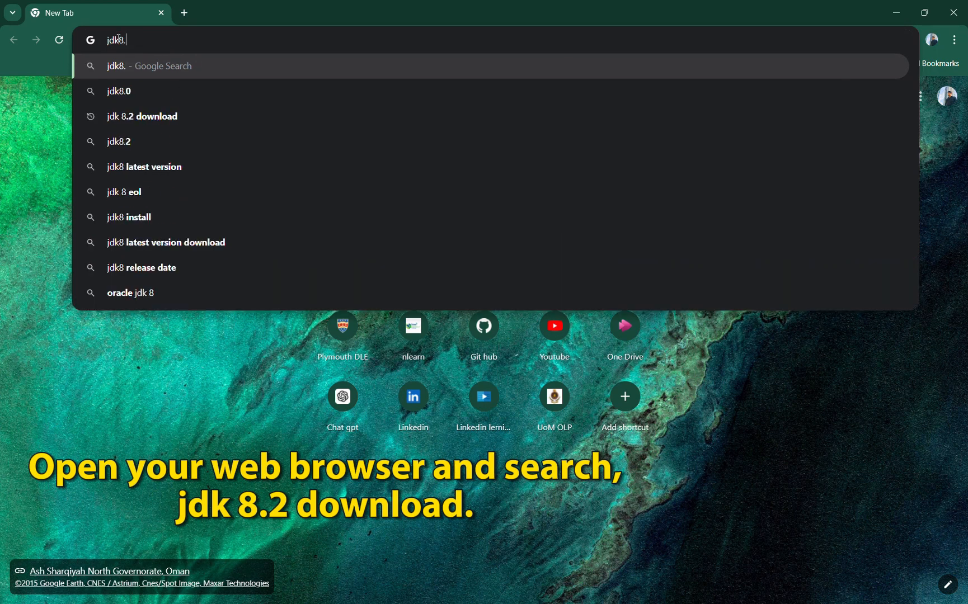
text(8.2 d)
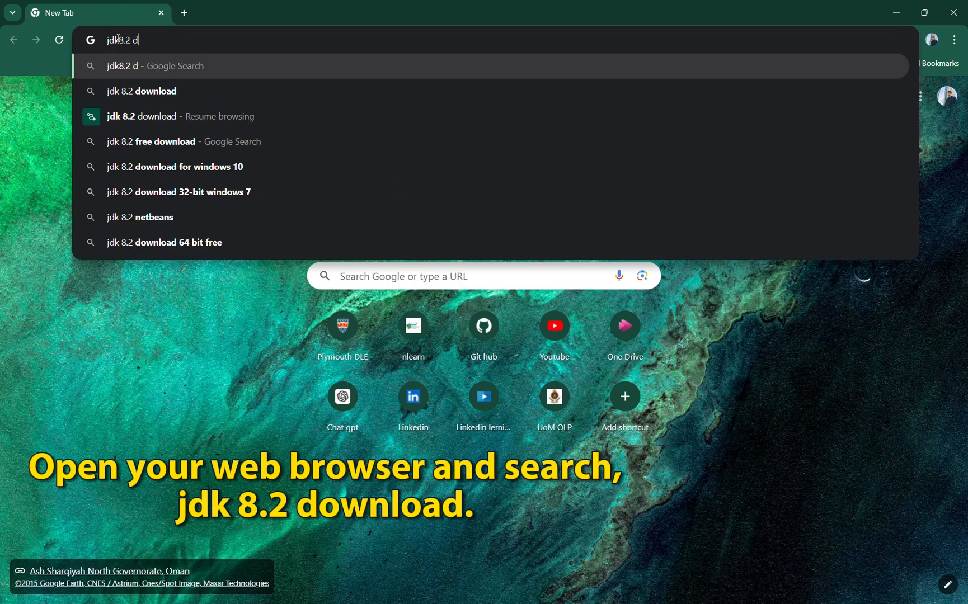
text(own)
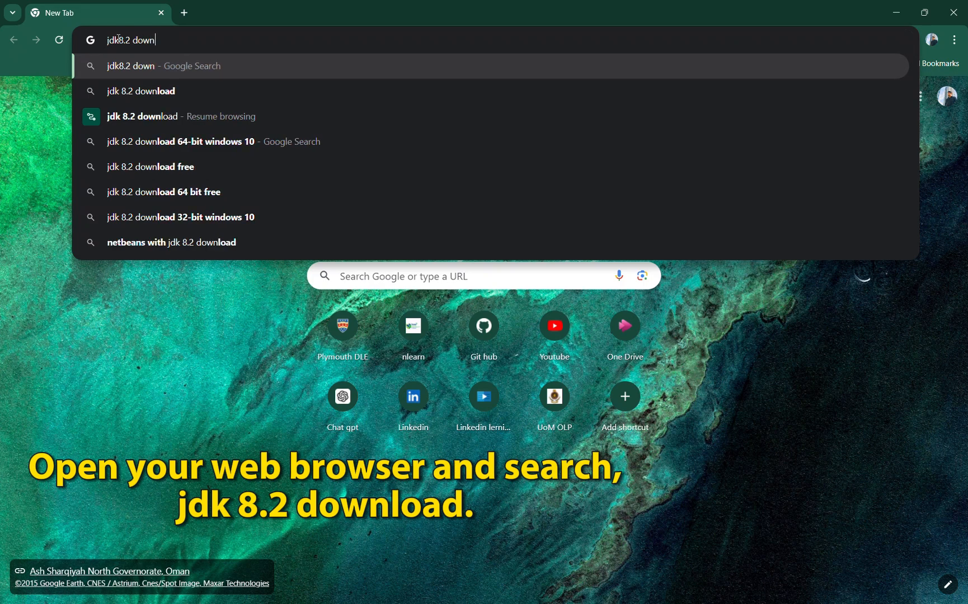
text(load)
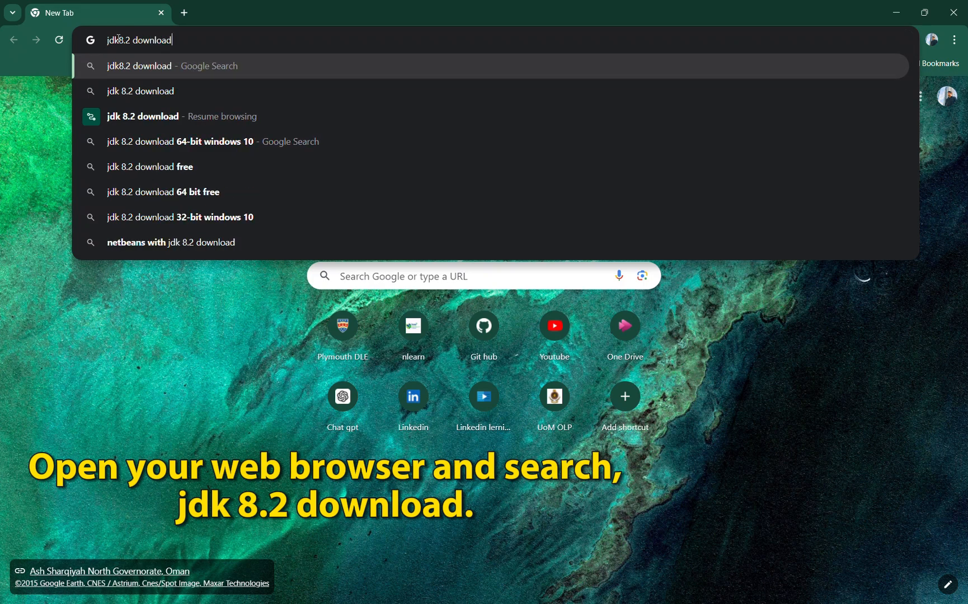
key(Return)
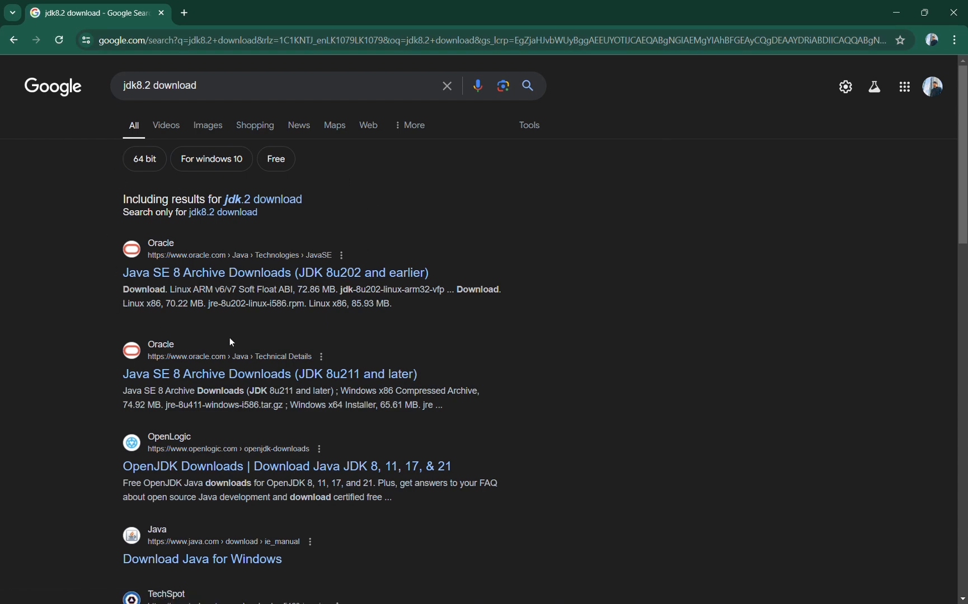
Open Oracle's "Java SE 8 Archive Downloads (JDK 8u202 and earlier)" page from the search results
scroll(232, 342, down, 2)
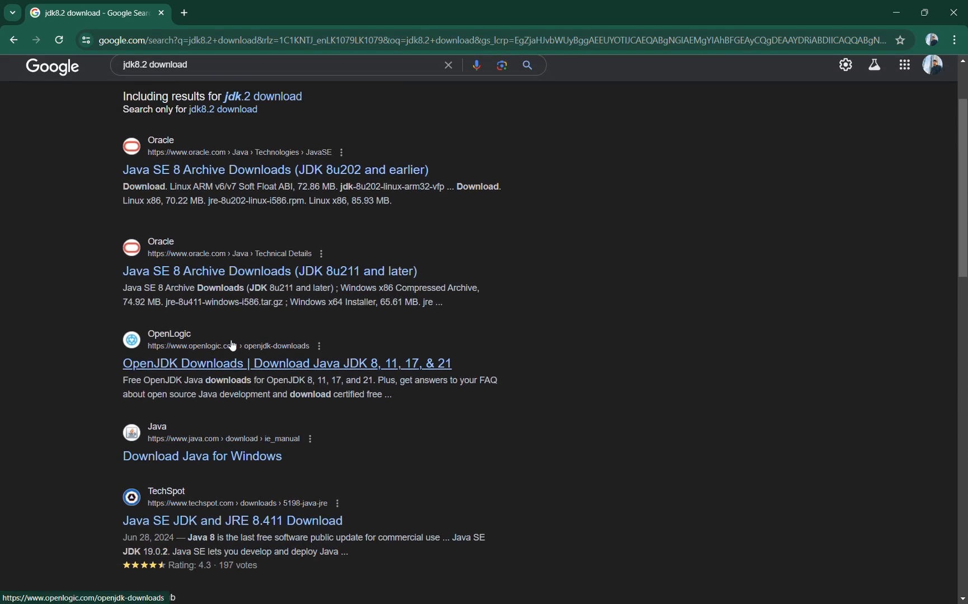
scroll(232, 345, up, 1)
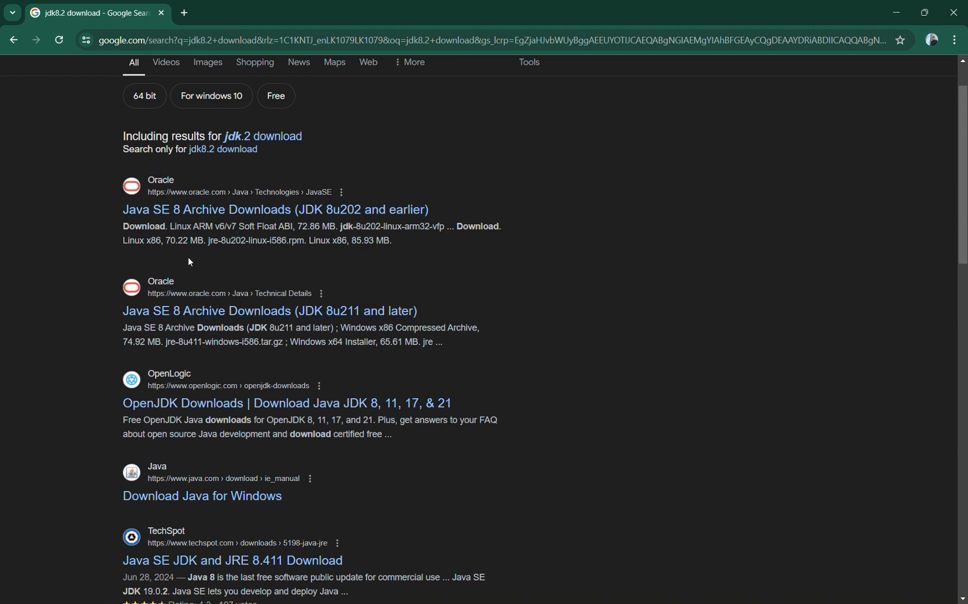
click(234, 215)
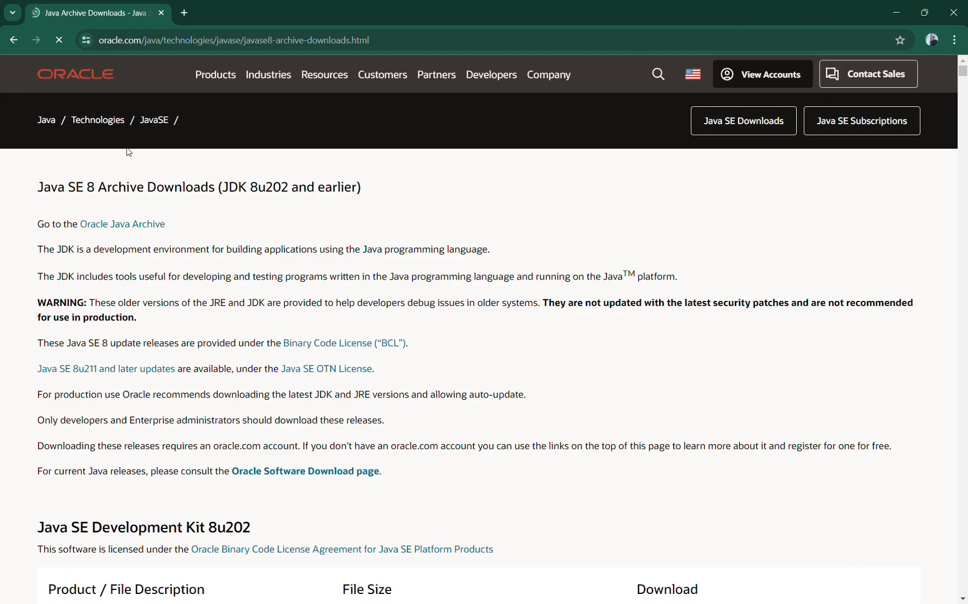
Request the Windows x64 installer jdk-8u202-windows-x64.exe from the Development Kit 8u202 table, accepting the Oracle Binary Code License Agreement
scroll(223, 275, down, 5)
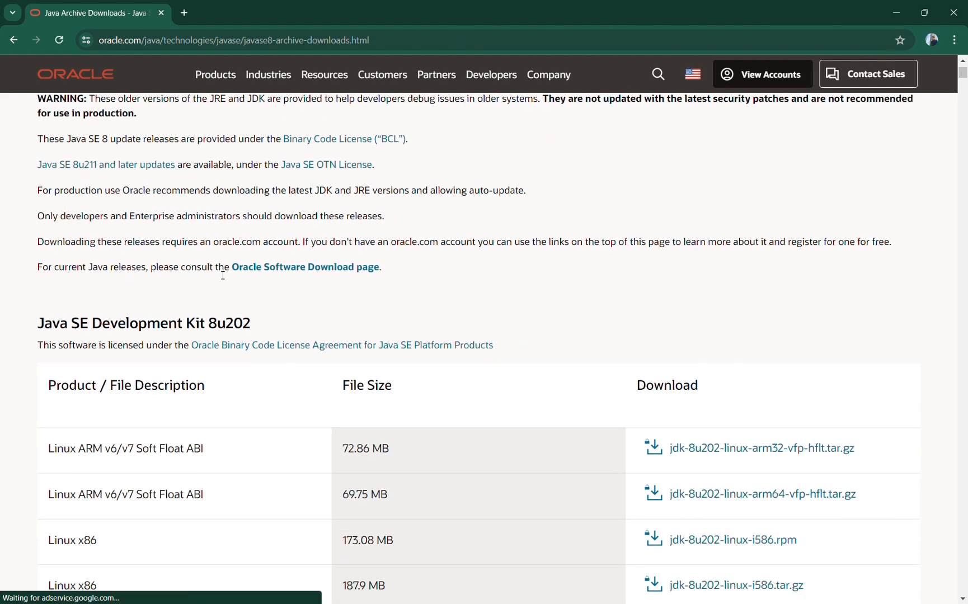
scroll(108, 253, up, 5)
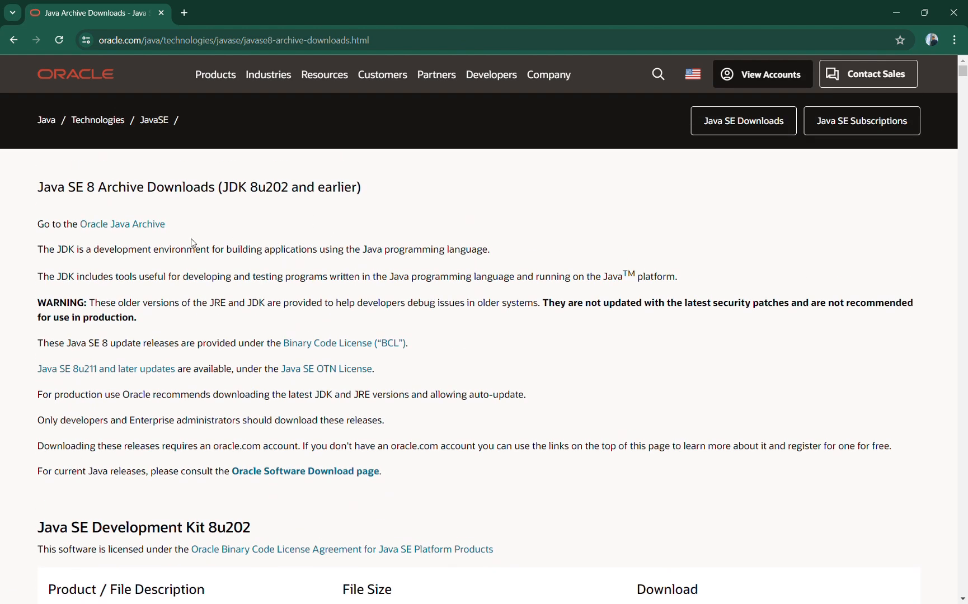
scroll(191, 241, down, 8)
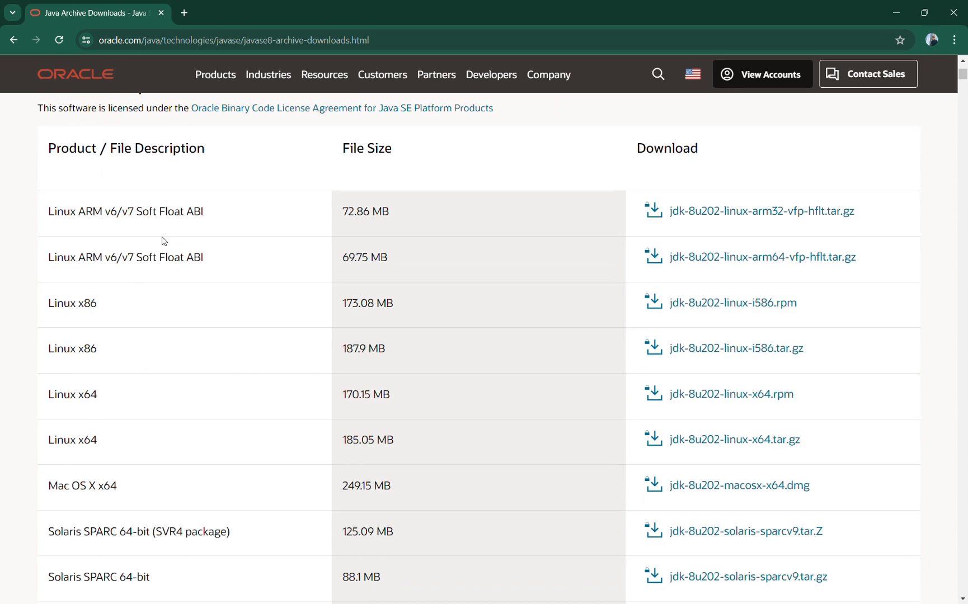
scroll(164, 240, down, 7)
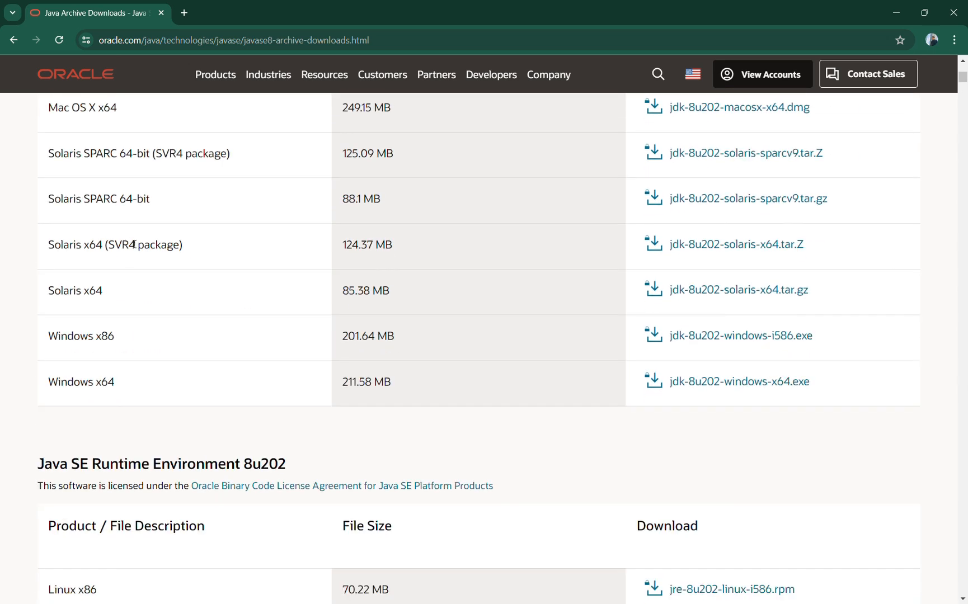
scroll(177, 326, up, 1)
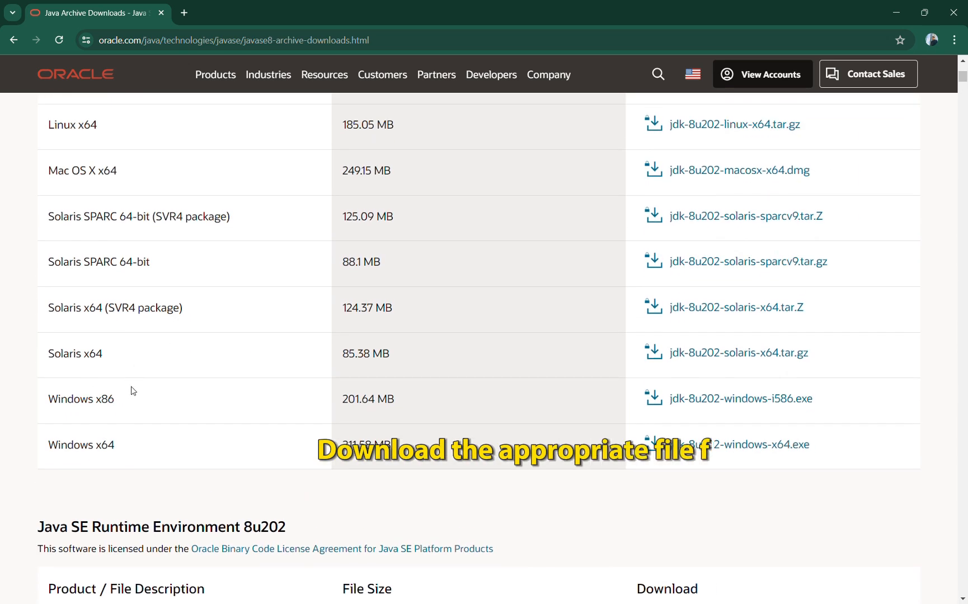
scroll(134, 390, down, 1)
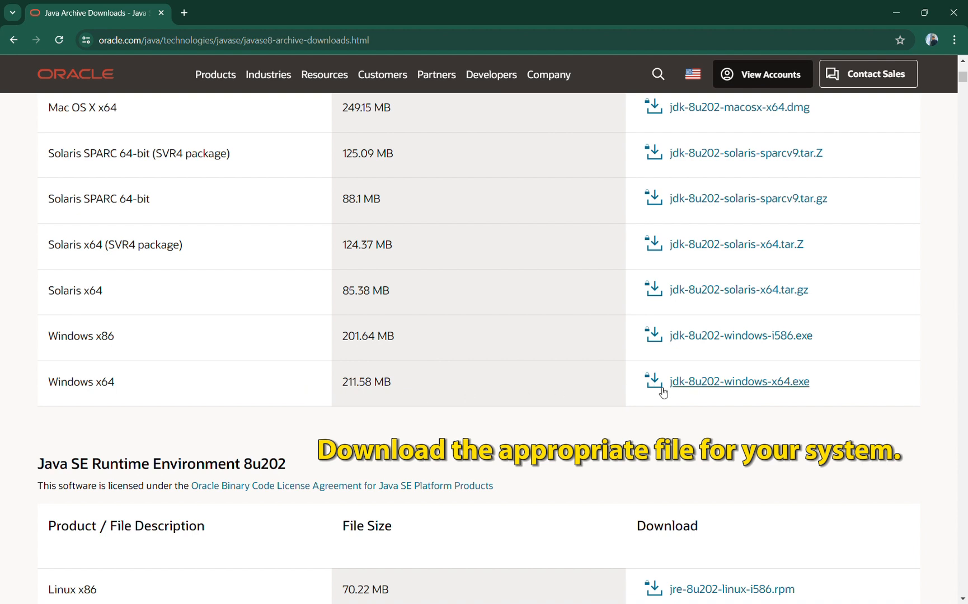
click(686, 387)
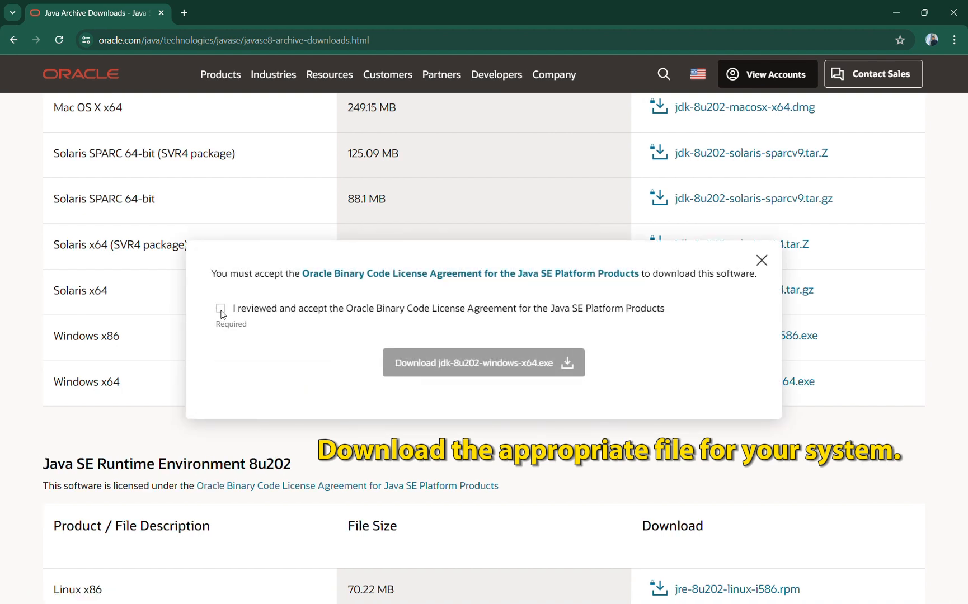
click(221, 310)
click(559, 363)
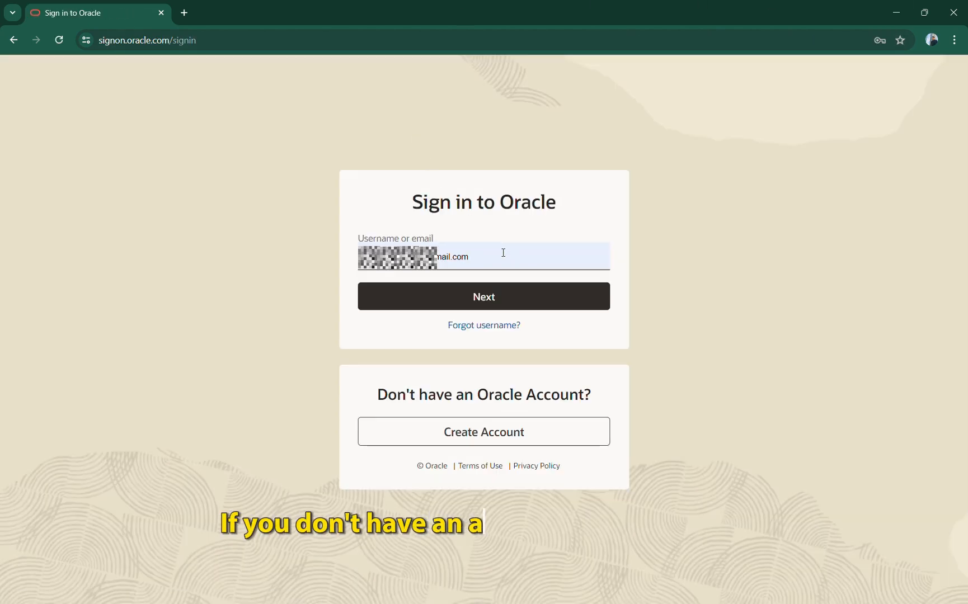
View the Oracle account creation form and its required fields, then close it to return to the sign-in page
click(500, 256)
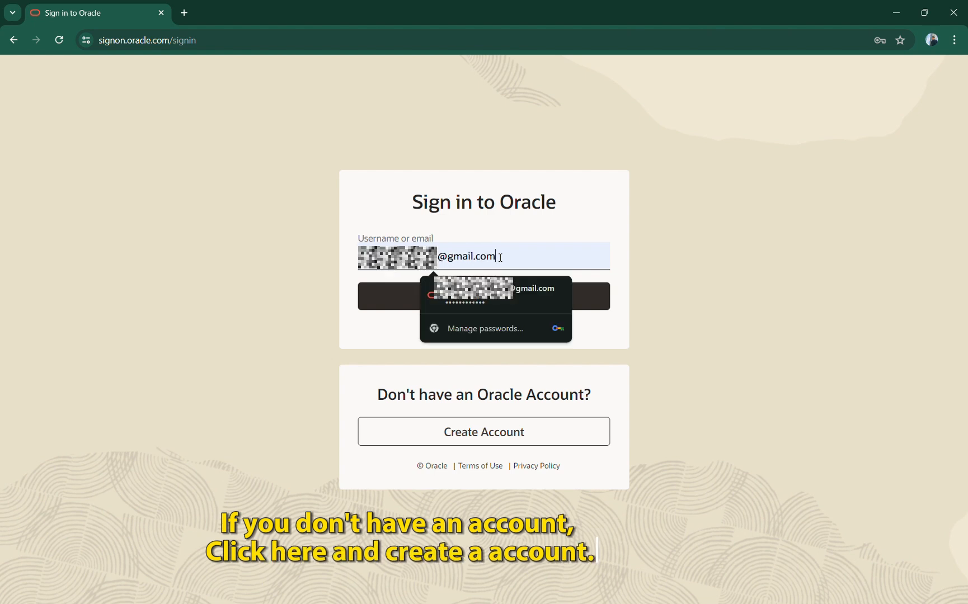
click(195, 262)
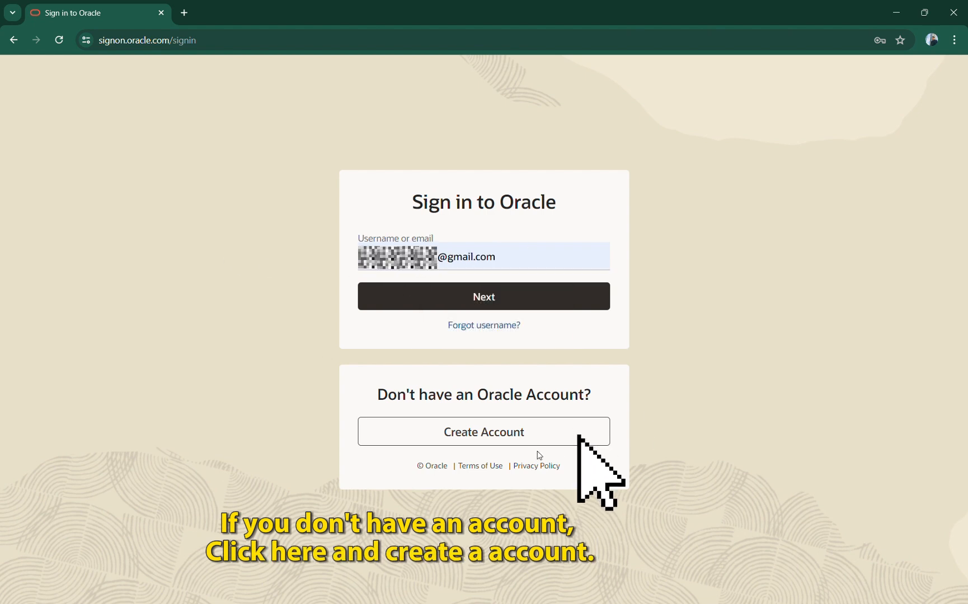
click(498, 436)
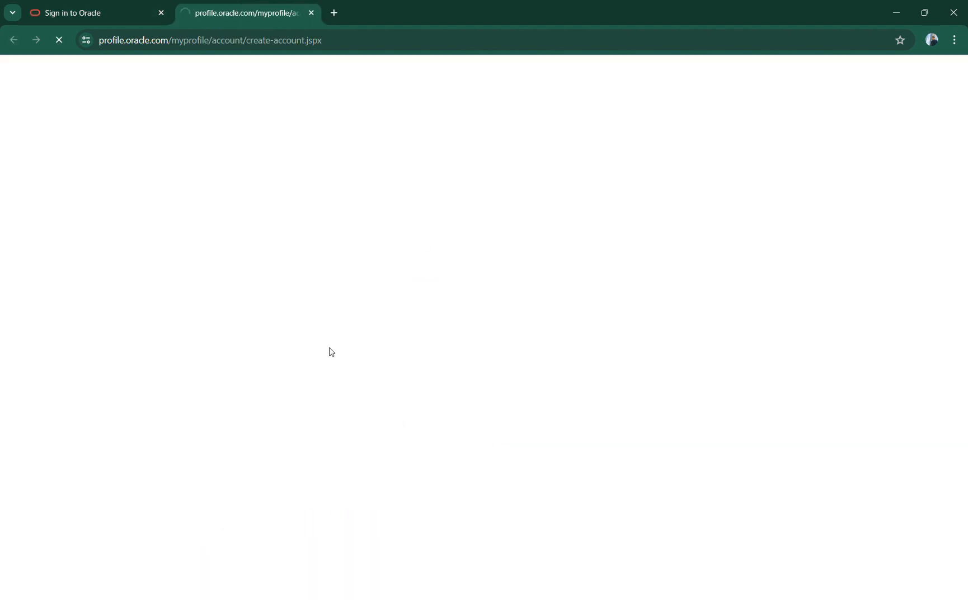
scroll(330, 148, down, 3)
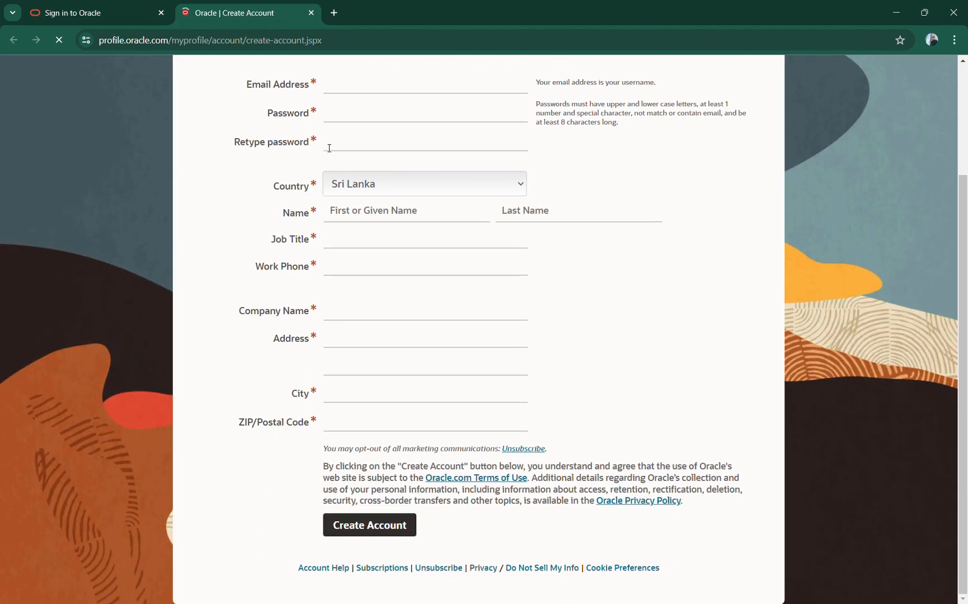
scroll(499, 324, up, 3)
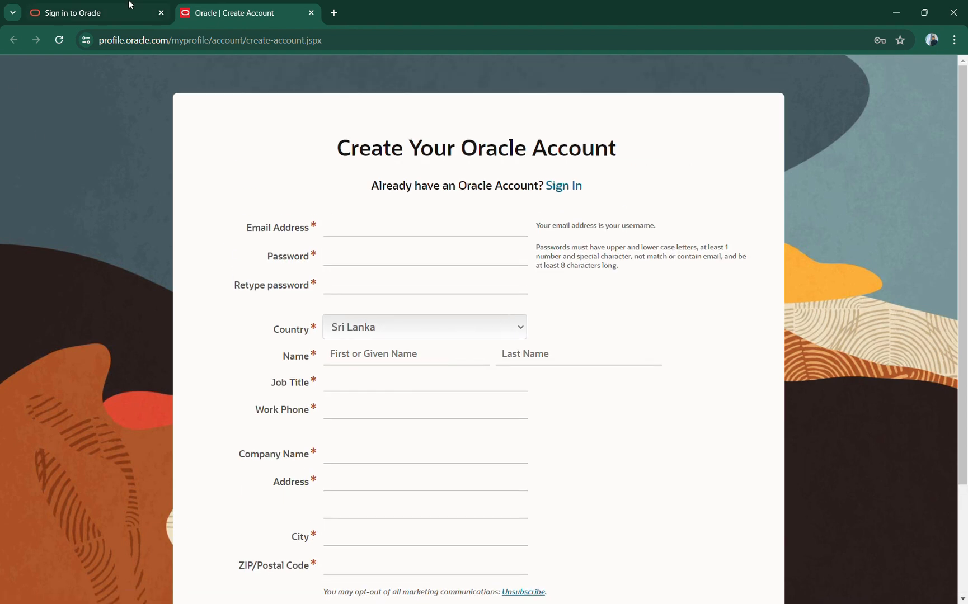
click(312, 13)
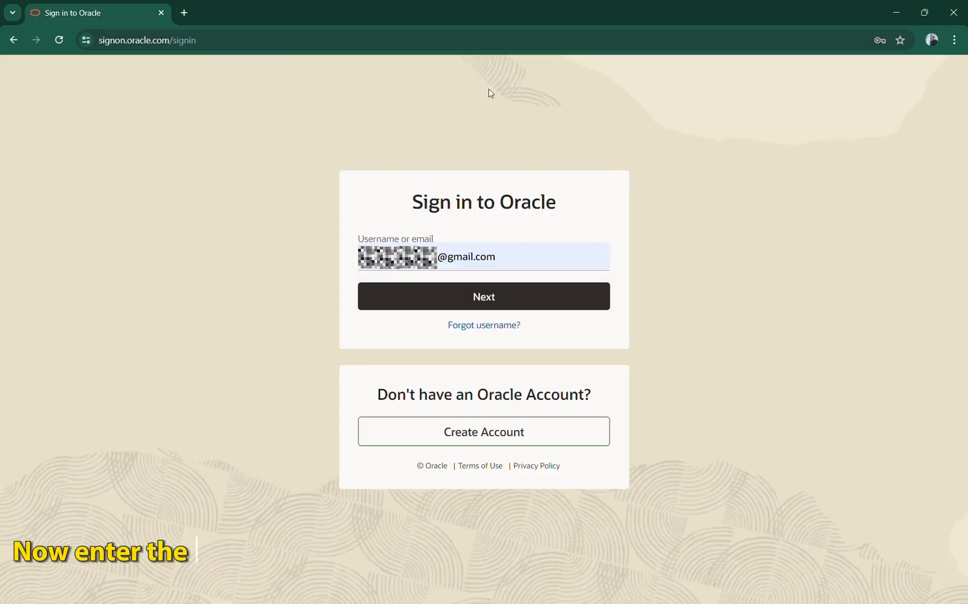
Sign in to Oracle with the account email and password, and check the installer's download in the browser
click(504, 303)
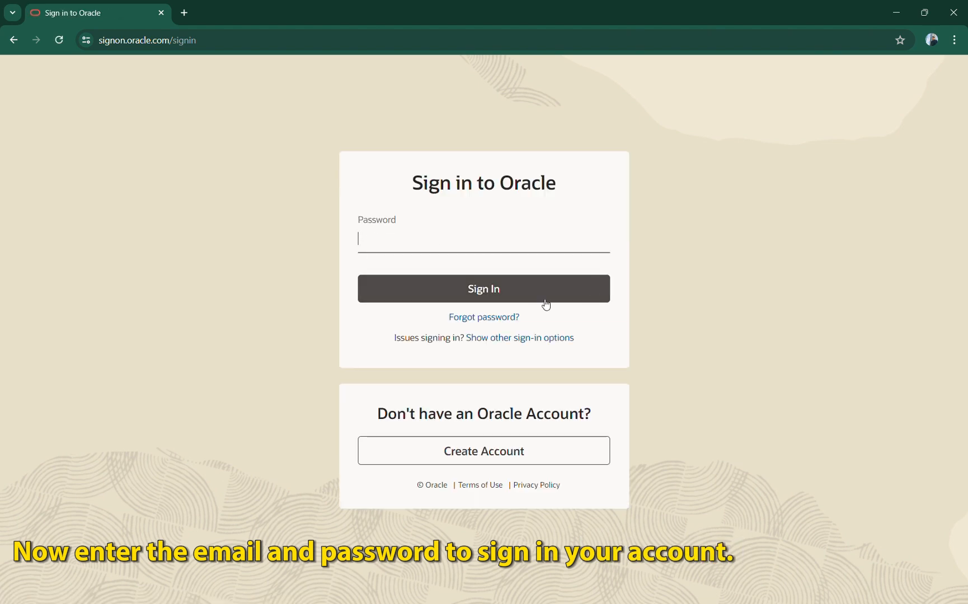
click(465, 295)
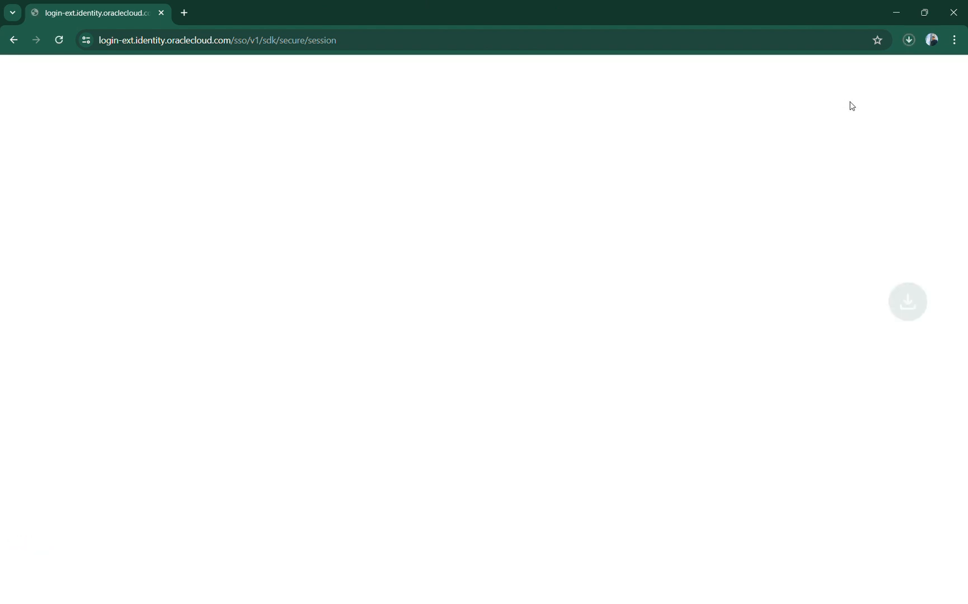
click(909, 42)
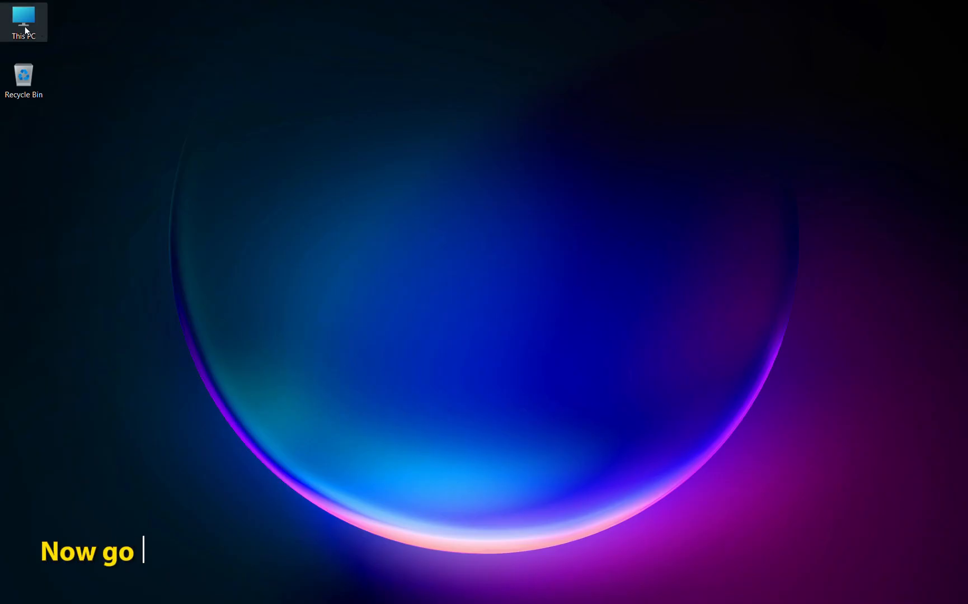
Switch to File Explorer and launch the jdk-8u202-windows-x64 installer from the Downloads folder
double_click(25, 26)
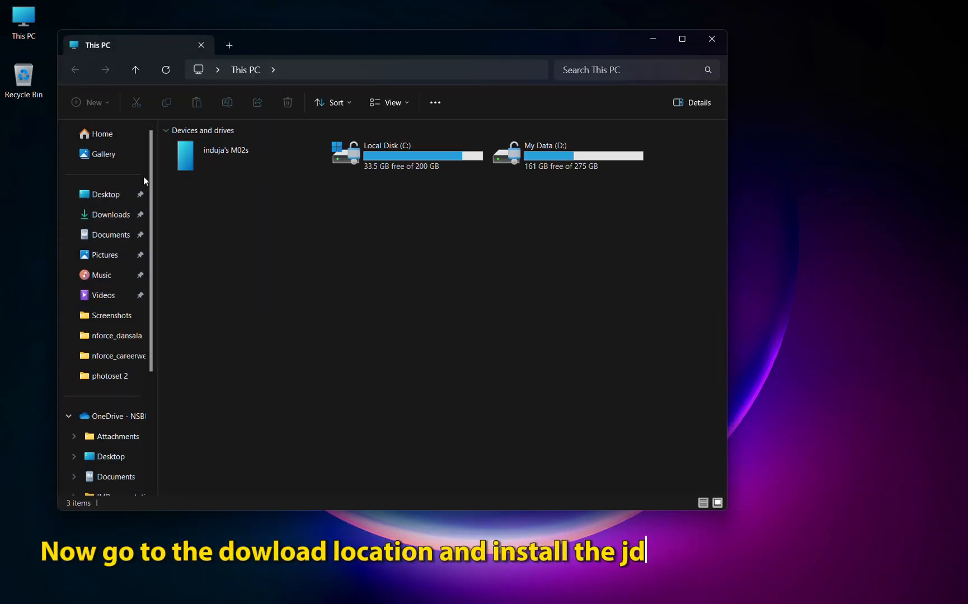
click(114, 215)
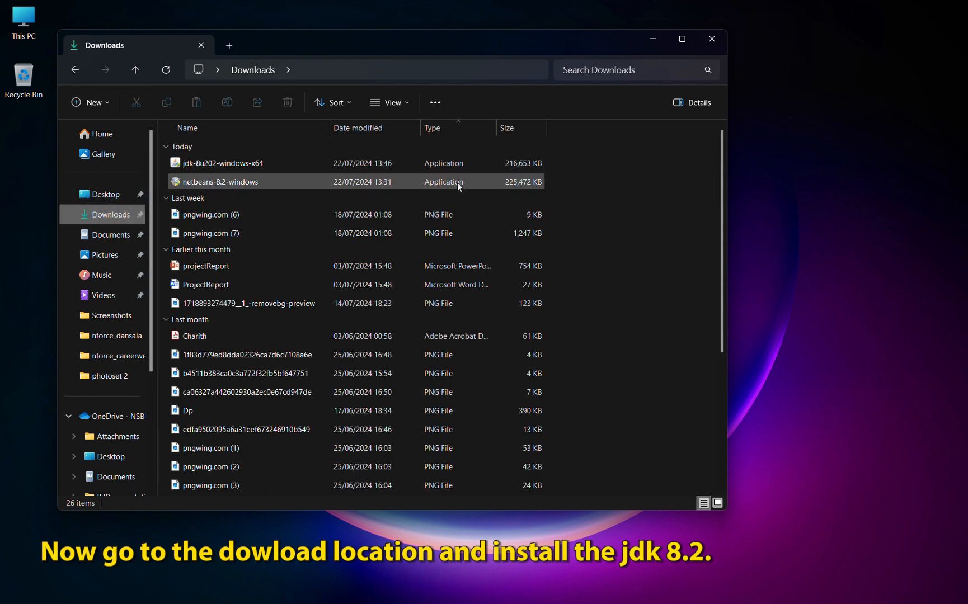
double_click(299, 163)
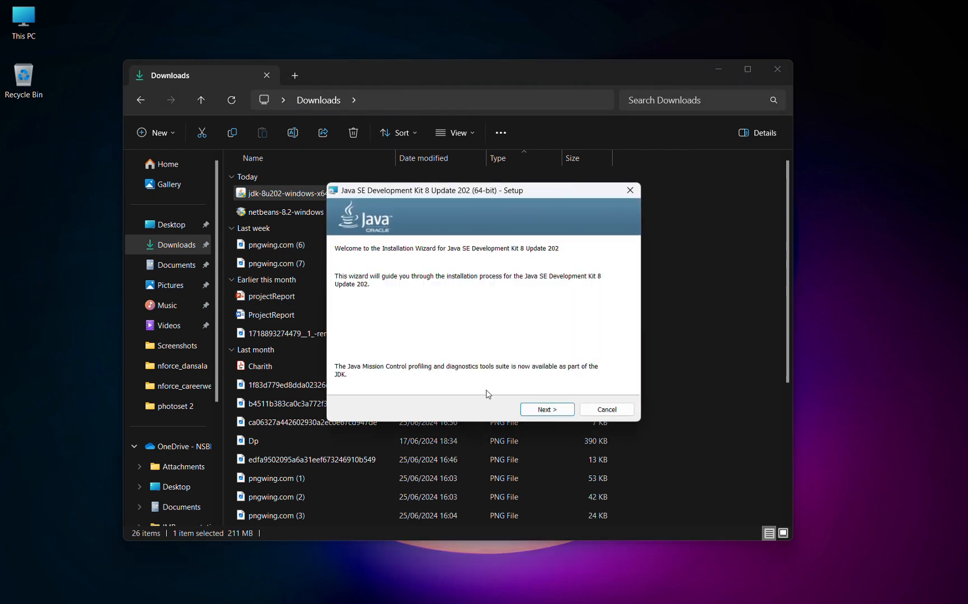
Install the JDK with the default features into C:\Program Files\Java\jdk1.8.0_202\ and close the setup wizard
click(548, 410)
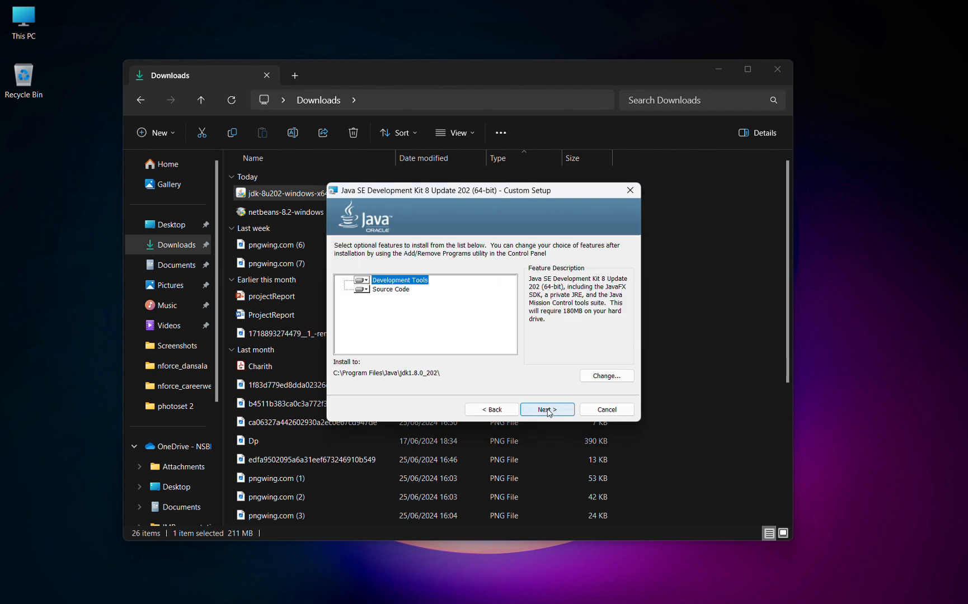
click(547, 410)
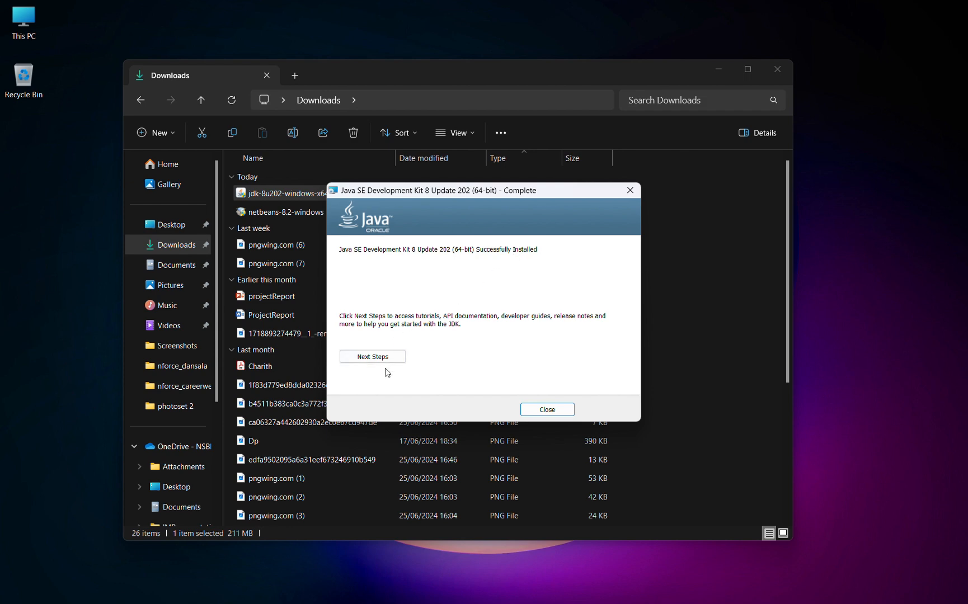
click(542, 411)
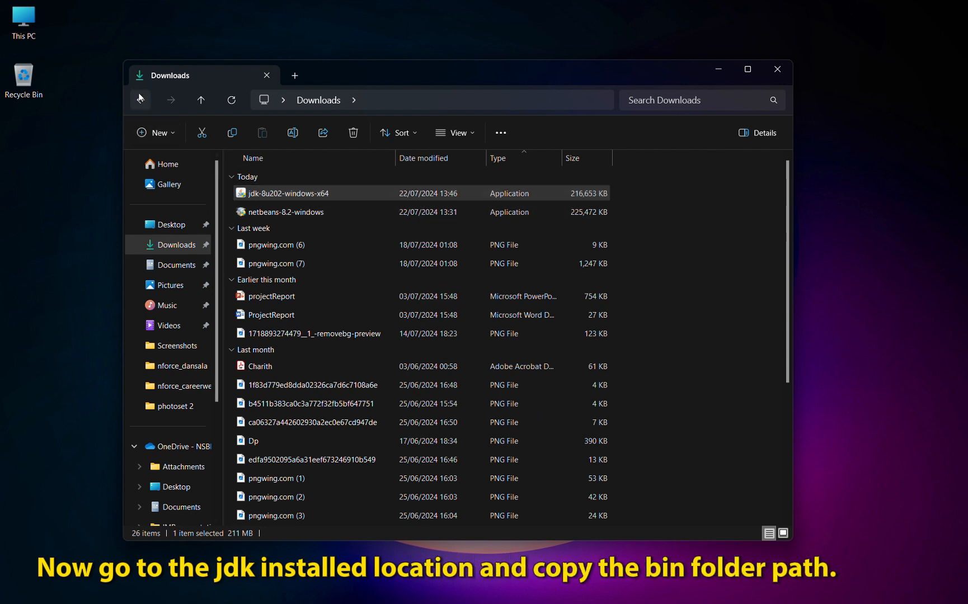
Go to C:\Program Files\Java\jdk1.8.0_202\bin in File Explorer, copy the folder path, and close the window
scroll(186, 375, down, 3)
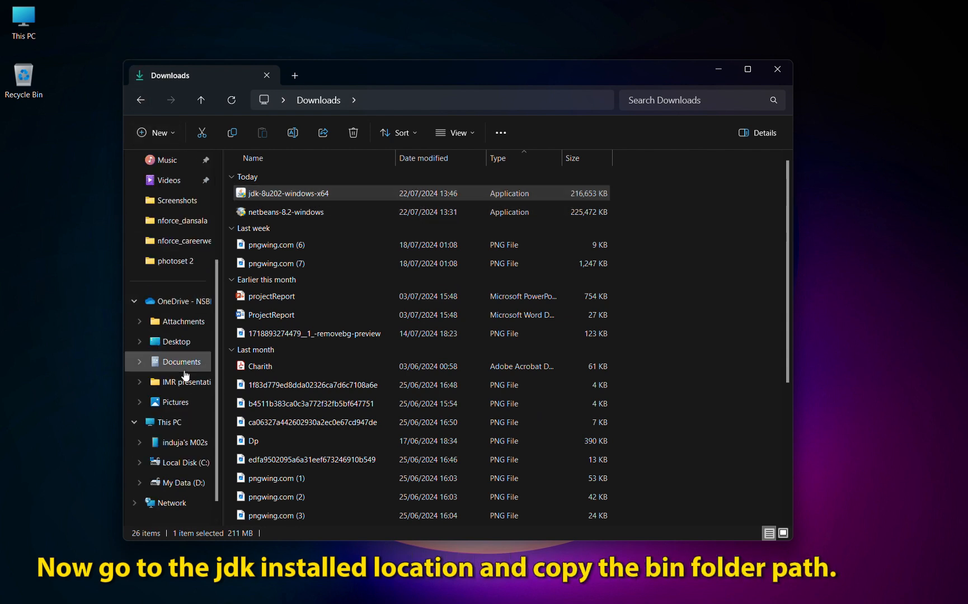
click(188, 462)
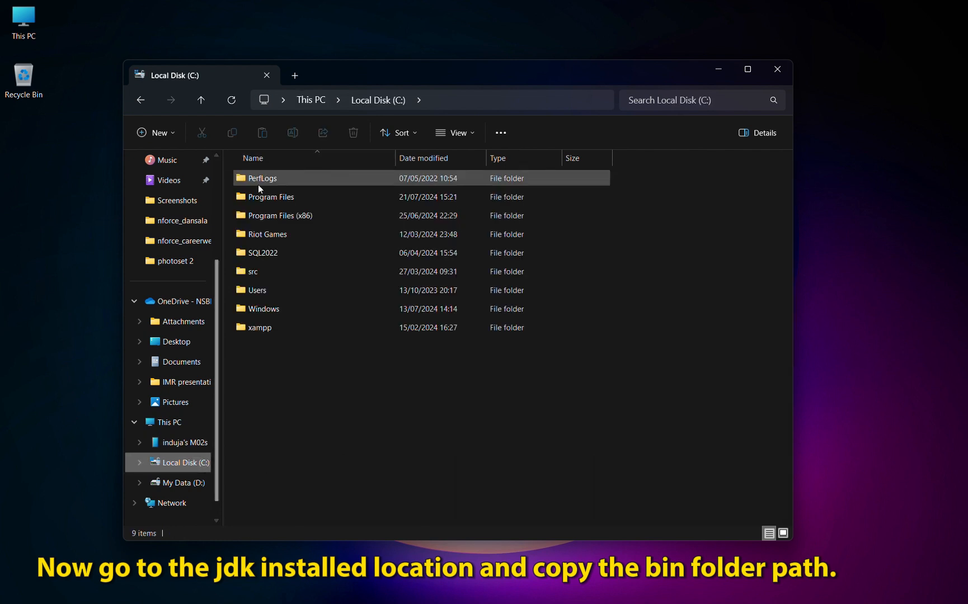
double_click(285, 199)
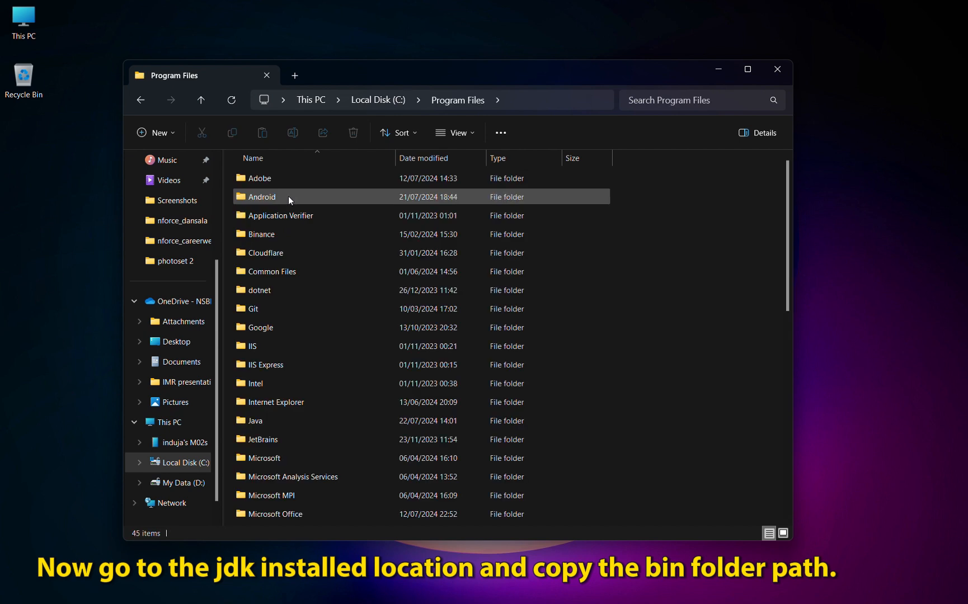
double_click(271, 424)
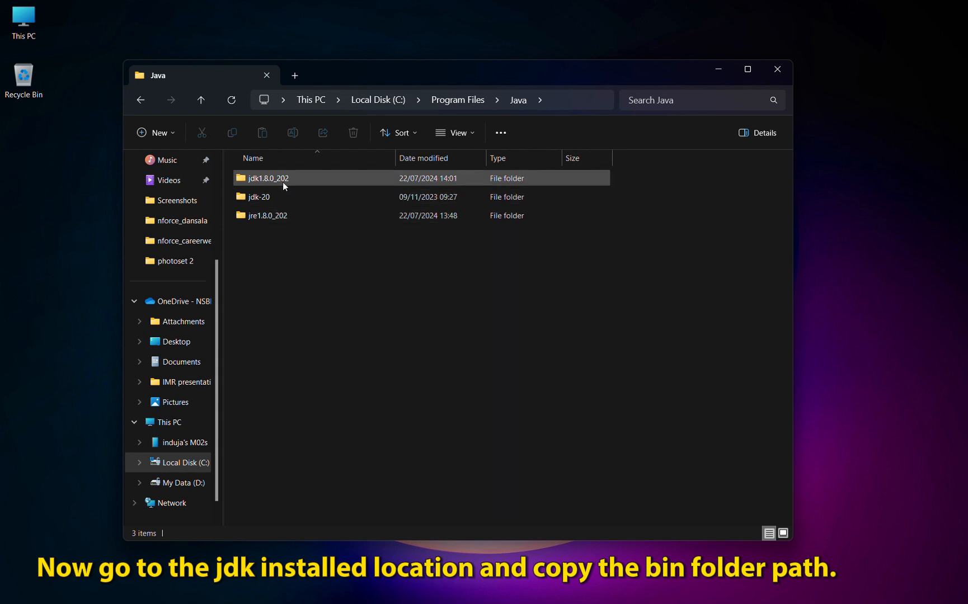
double_click(266, 177)
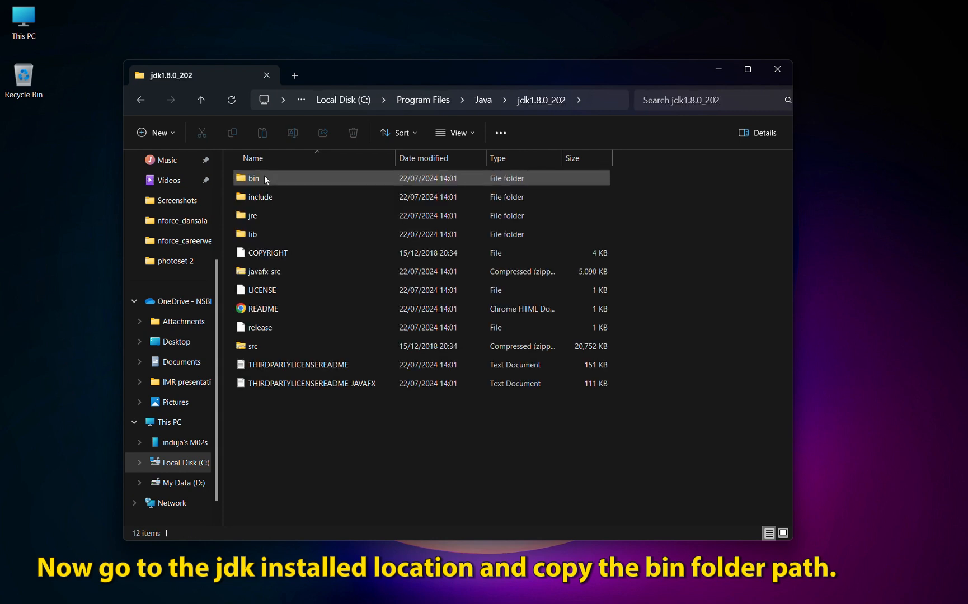
double_click(264, 177)
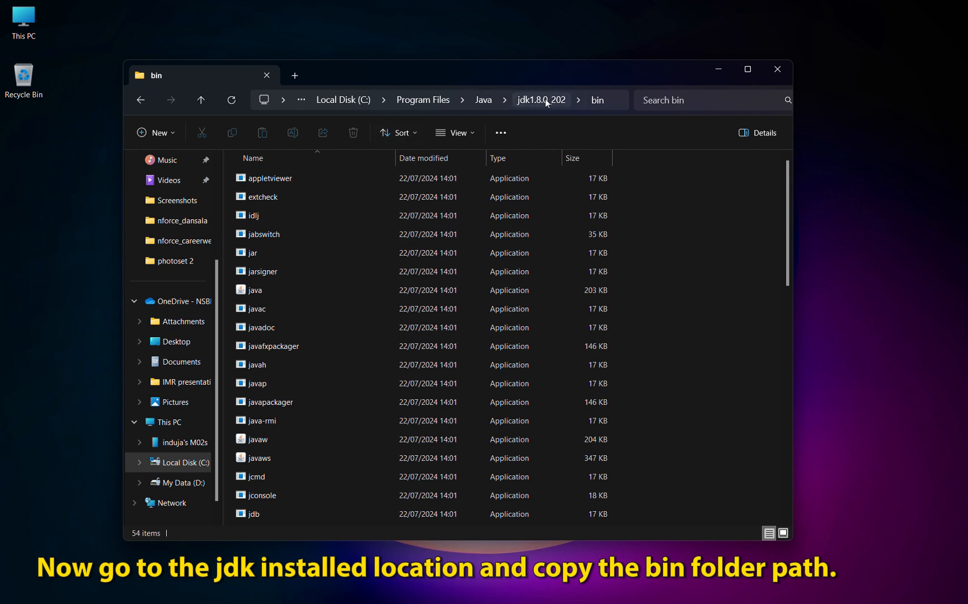
click(613, 102)
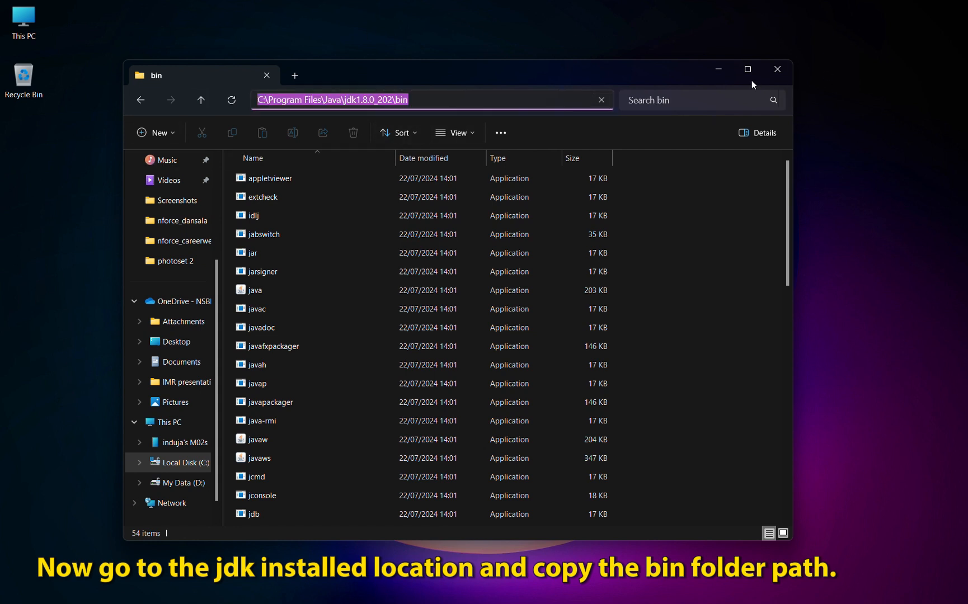
click(789, 69)
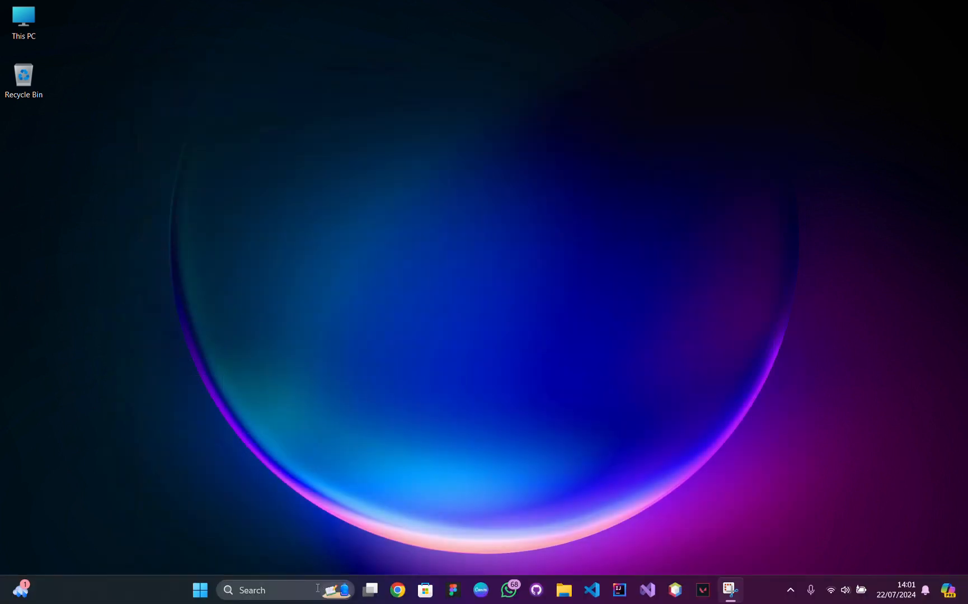
Open the Windows Environment Variables settings and delete the existing java home system variable
click(291, 593)
text(e)
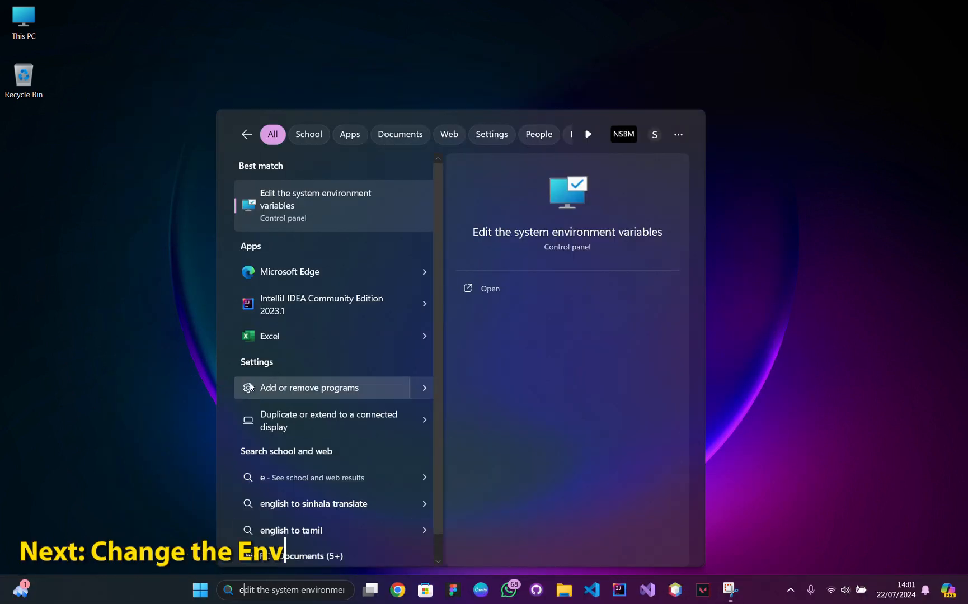
text(nv)
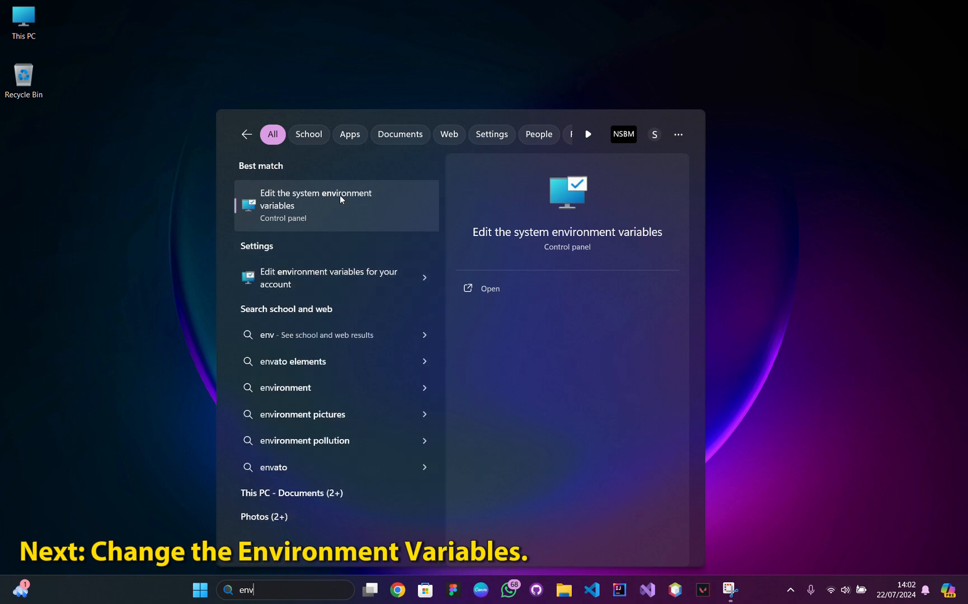
click(340, 196)
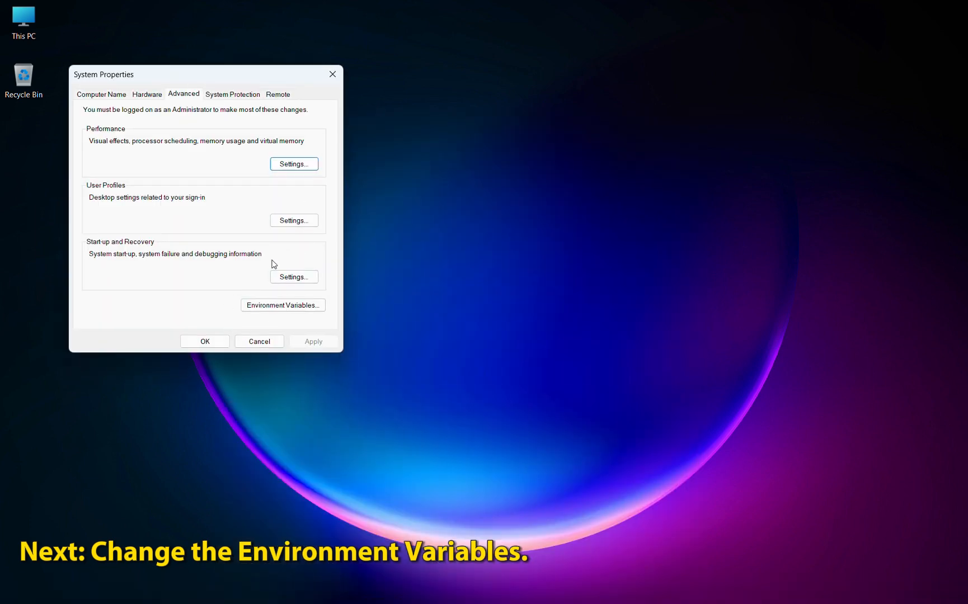
click(301, 305)
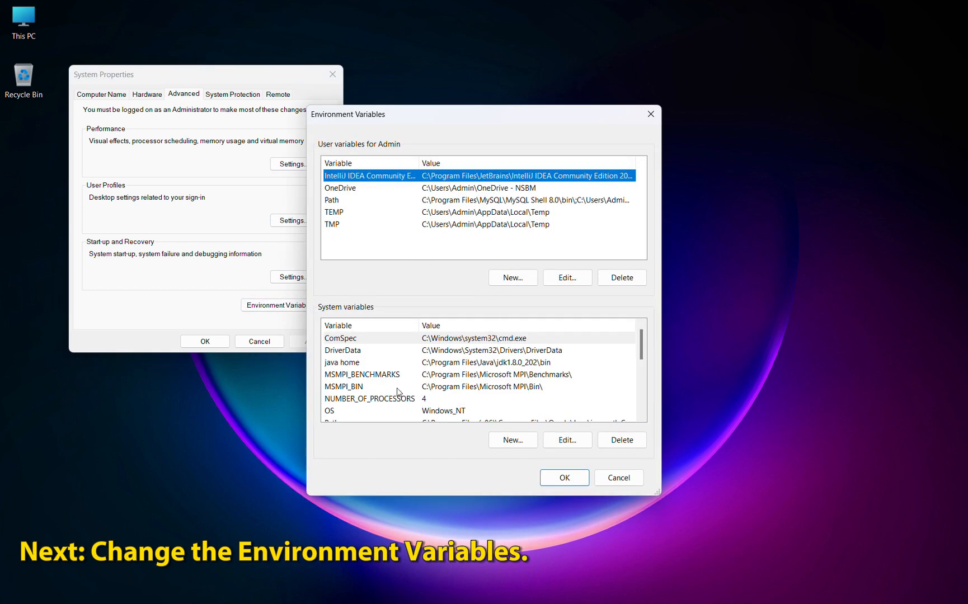
click(465, 365)
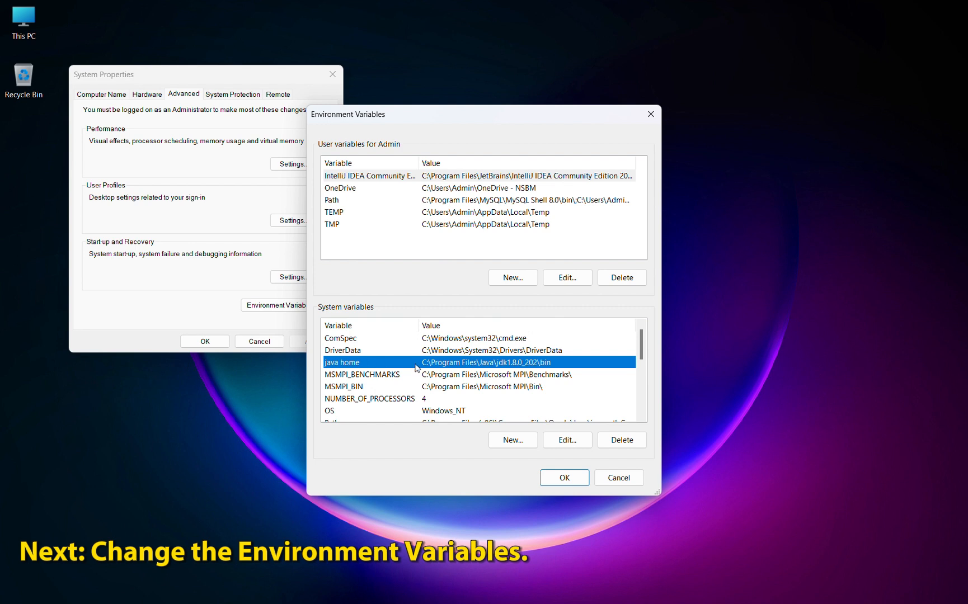
click(624, 441)
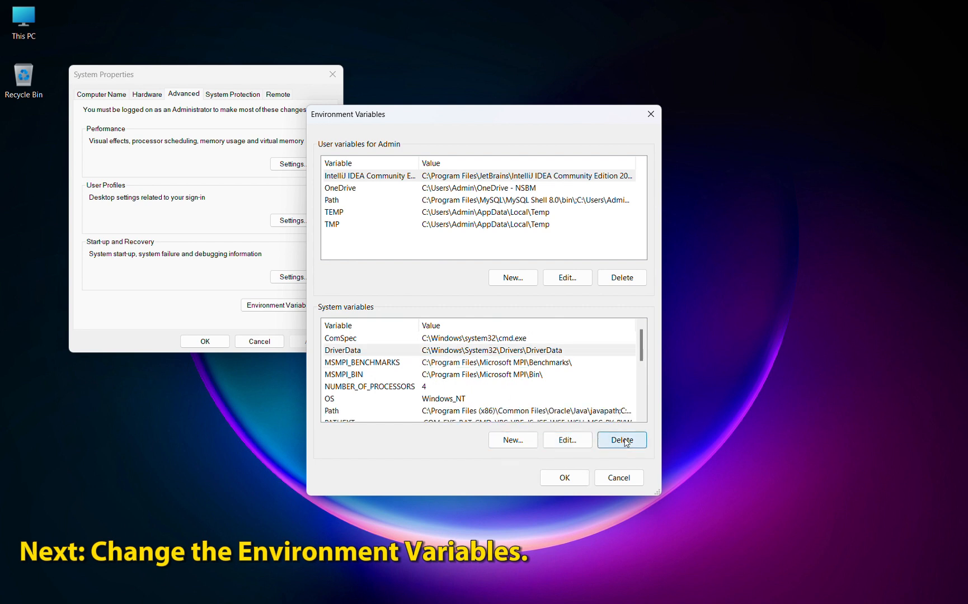
Create a system variable named java home with the value C:\Program Files\Java\jdk1.8.0_202\bin, and confirm the Environment Variables and System Properties dialogs
click(513, 440)
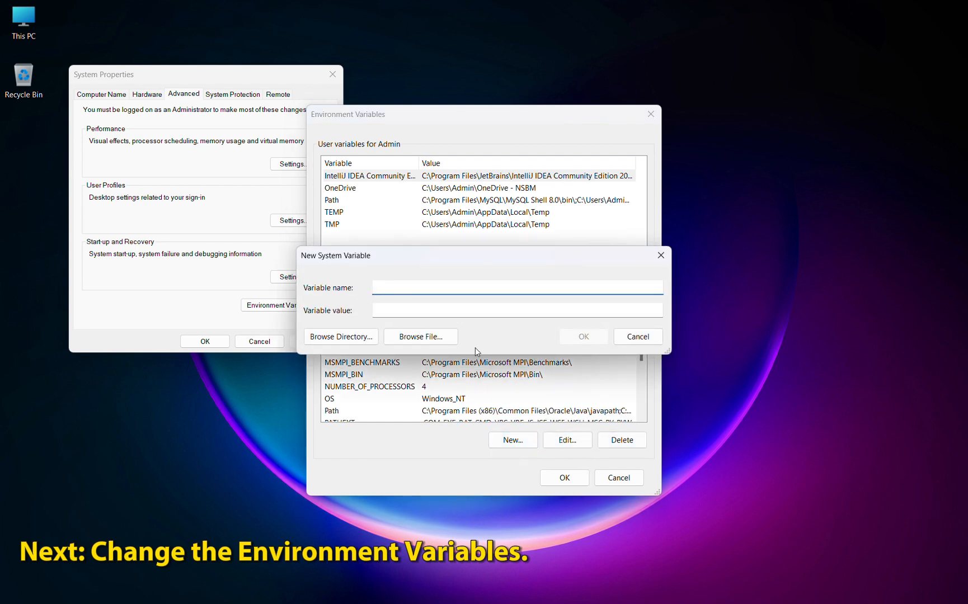
text(java home)
click(437, 311)
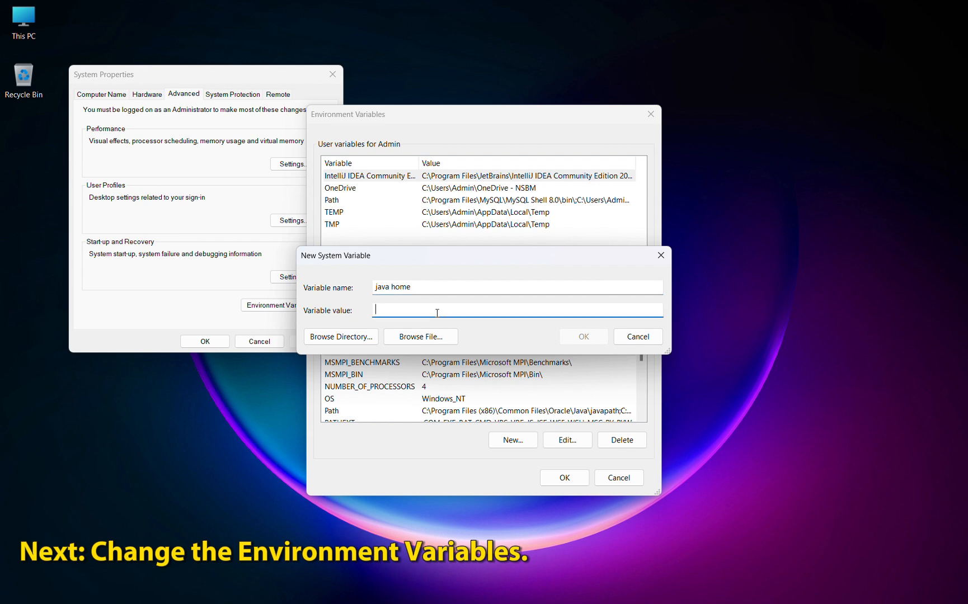
right_click(406, 306)
click(449, 361)
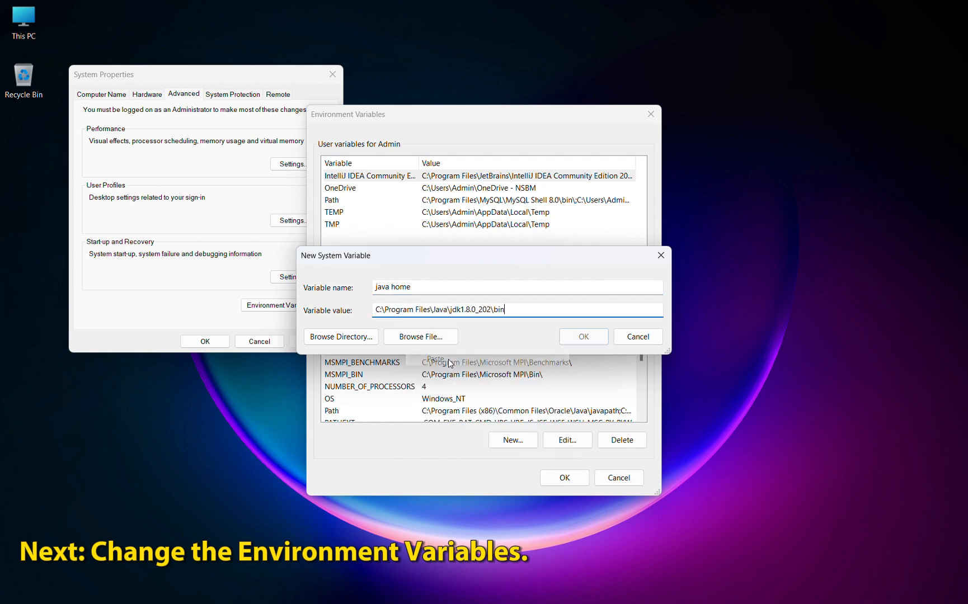
click(584, 337)
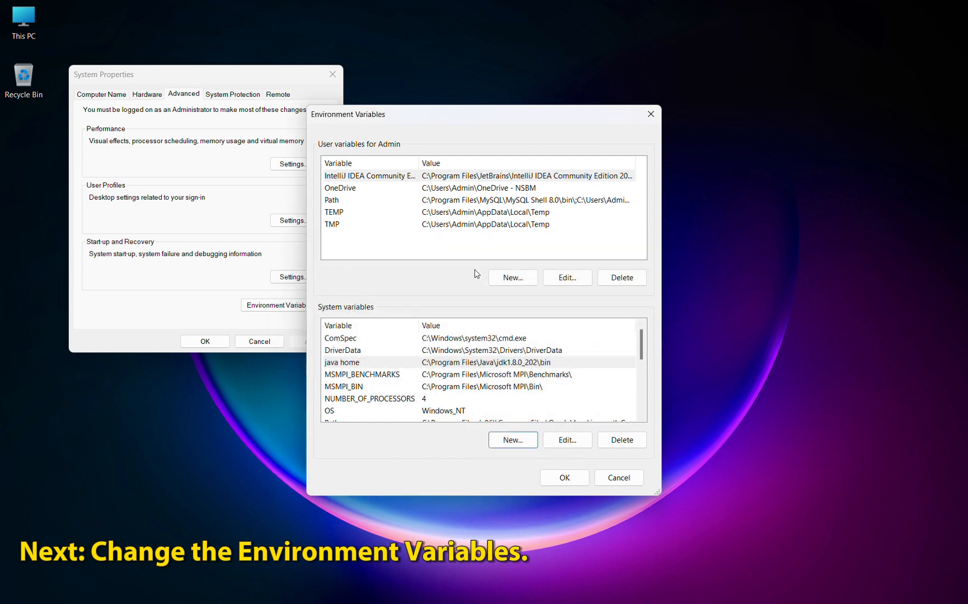
click(565, 478)
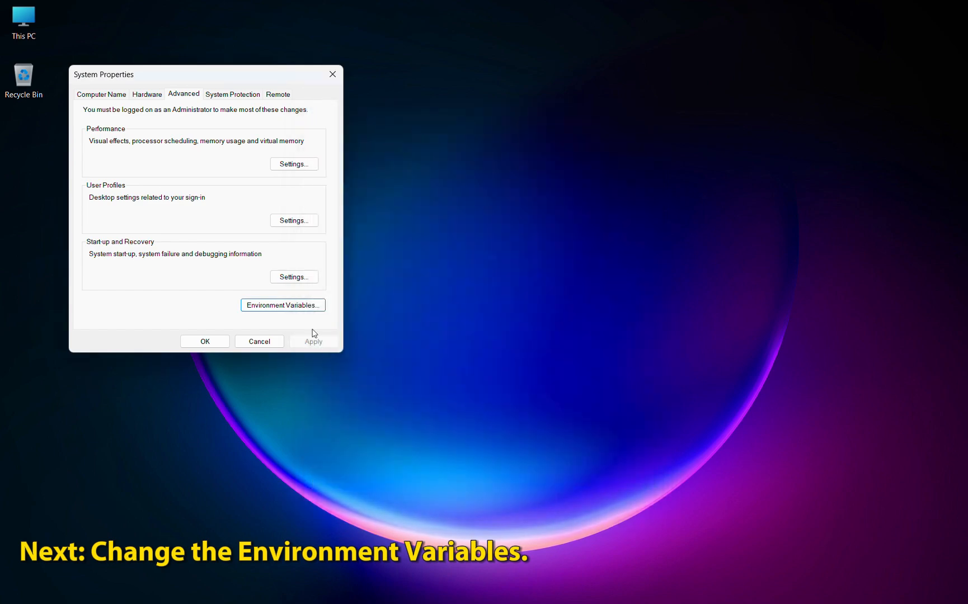
click(215, 339)
Switch to Command Prompt, check the installed Java version with java -version, and close the window
click(257, 591)
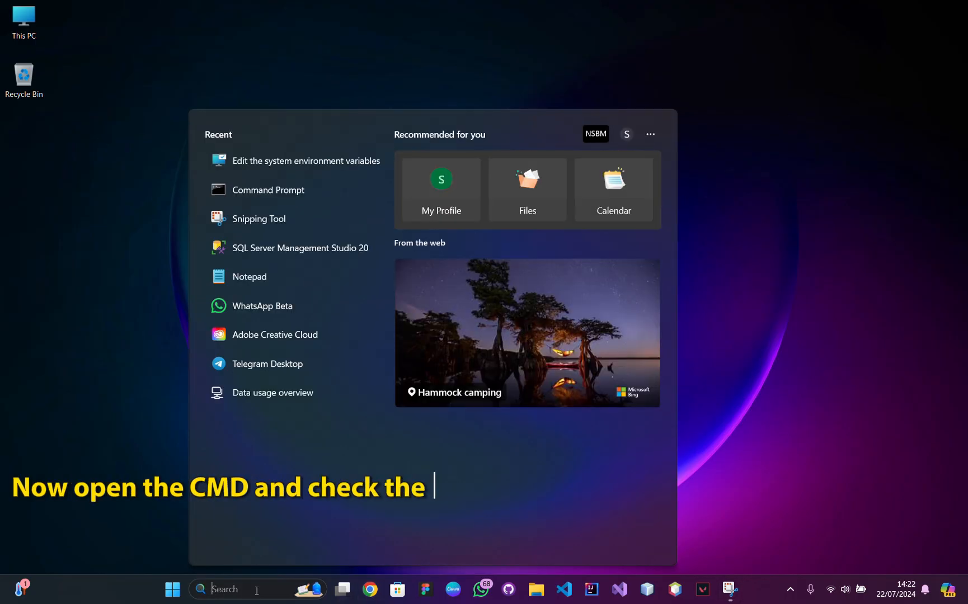
text(d)
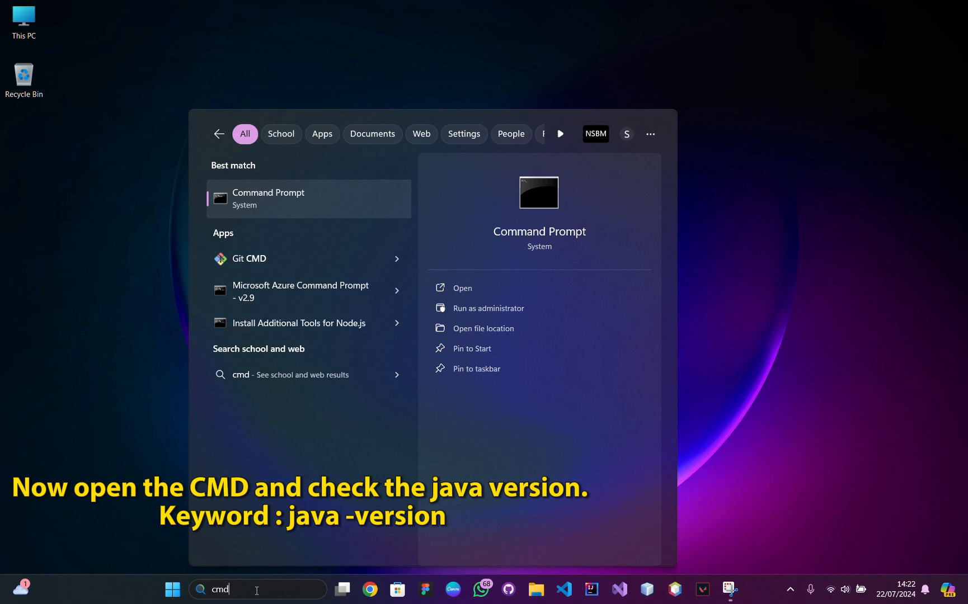
key(Return)
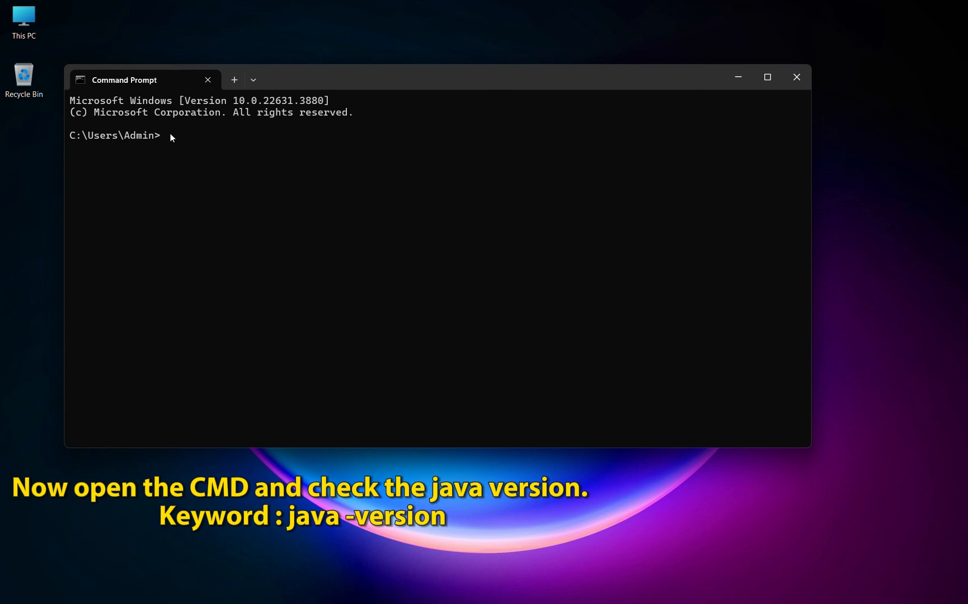
text(java -version)
key(Return)
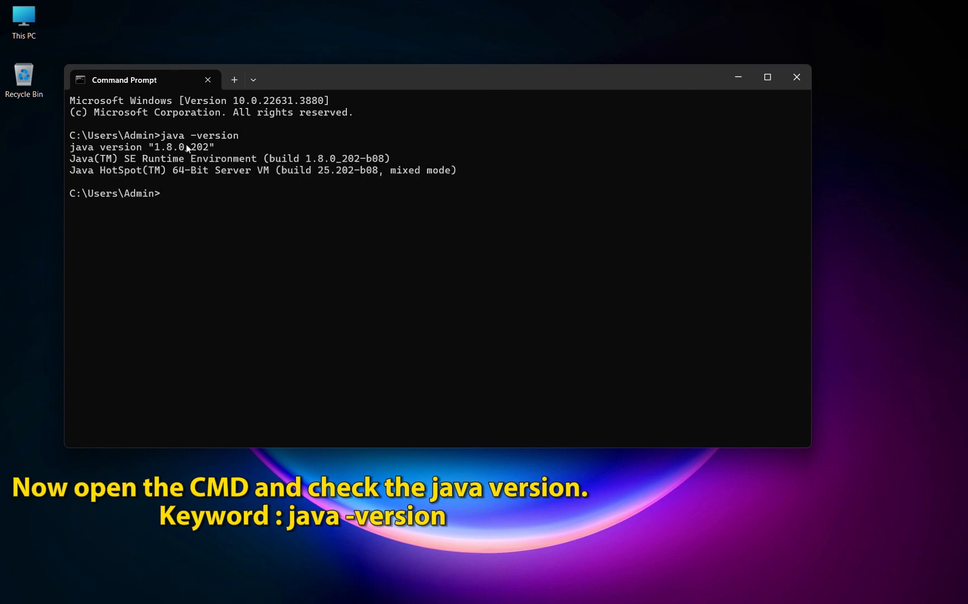
click(796, 79)
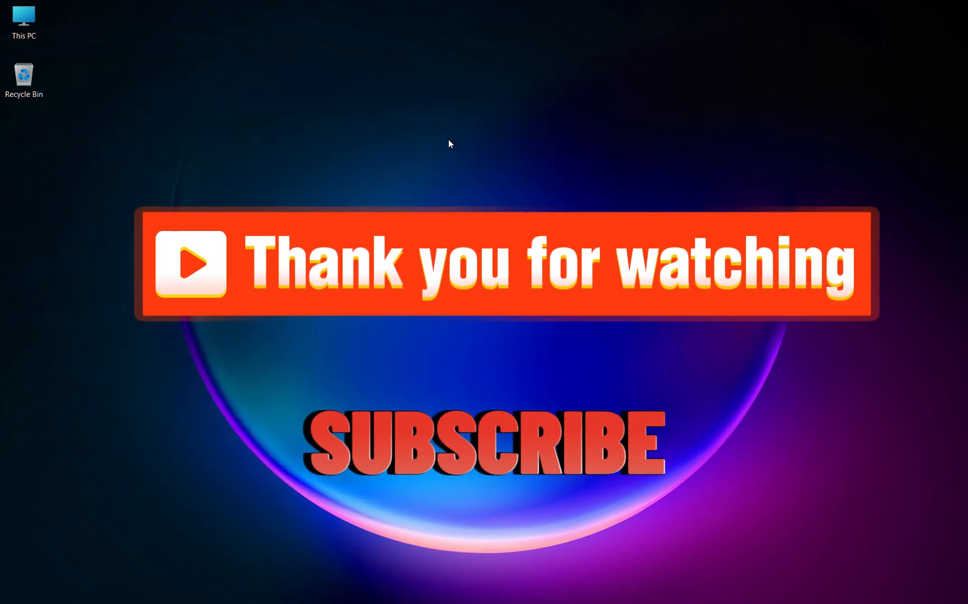